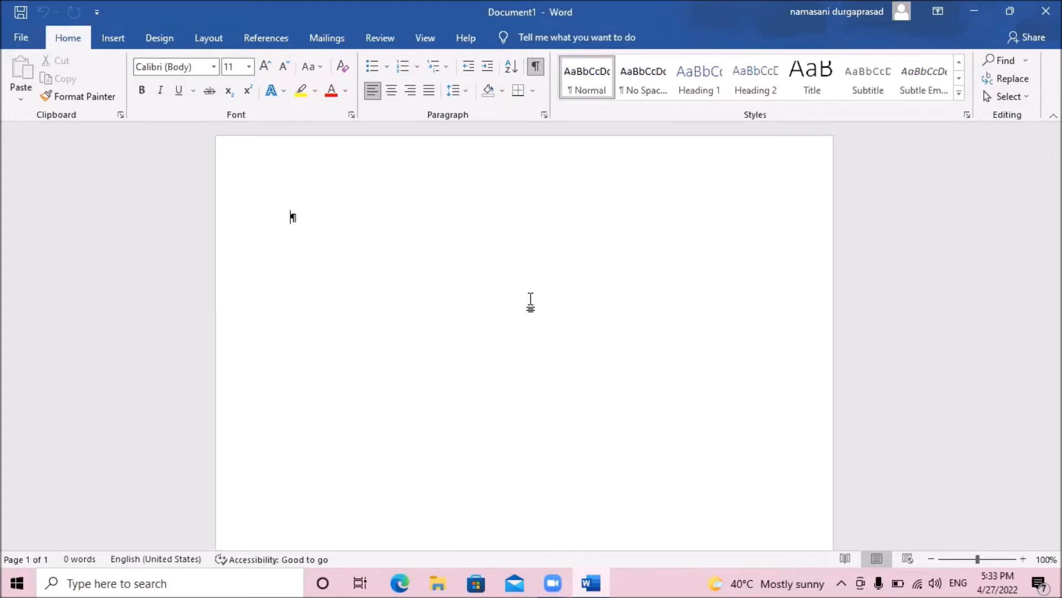
Start marking an index entry with "MS office" as the main entry and "MS word" as the subentry.
{"action": "key", "text": "alt+s"}
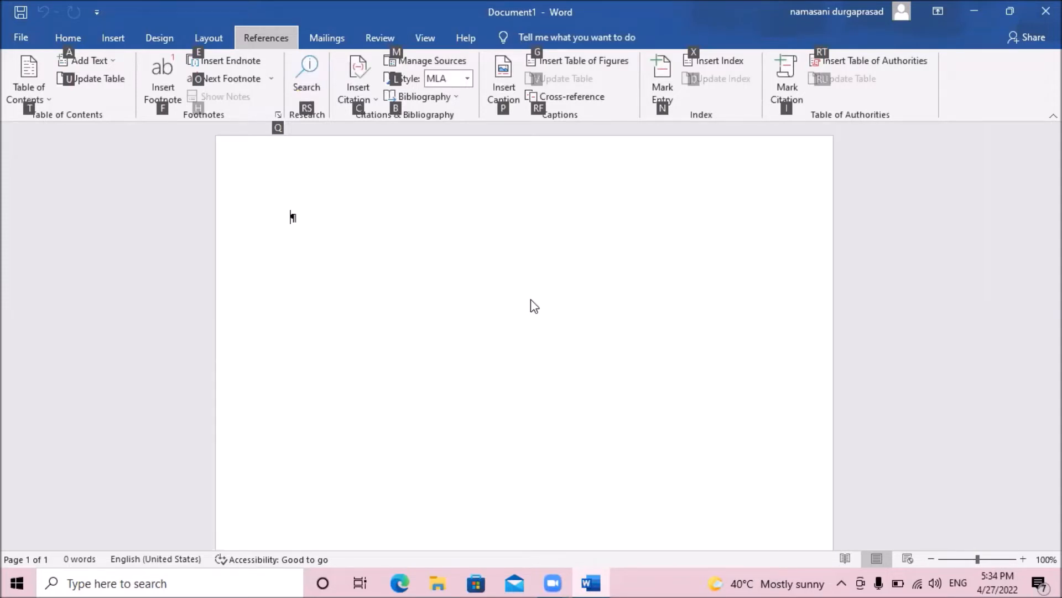
{"action": "key", "text": "t"}
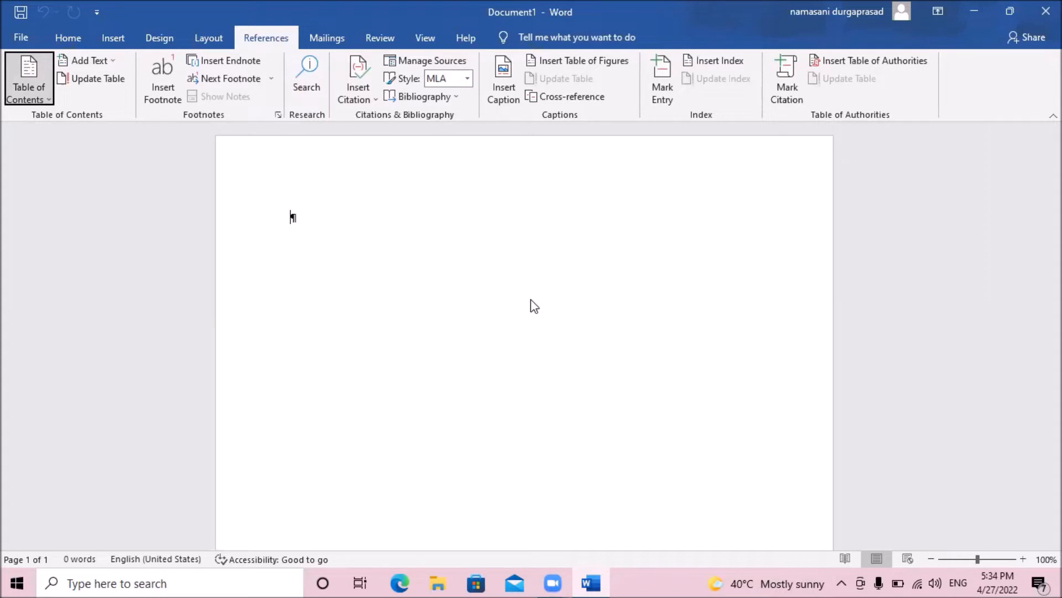
{"action": "key", "text": "t"}
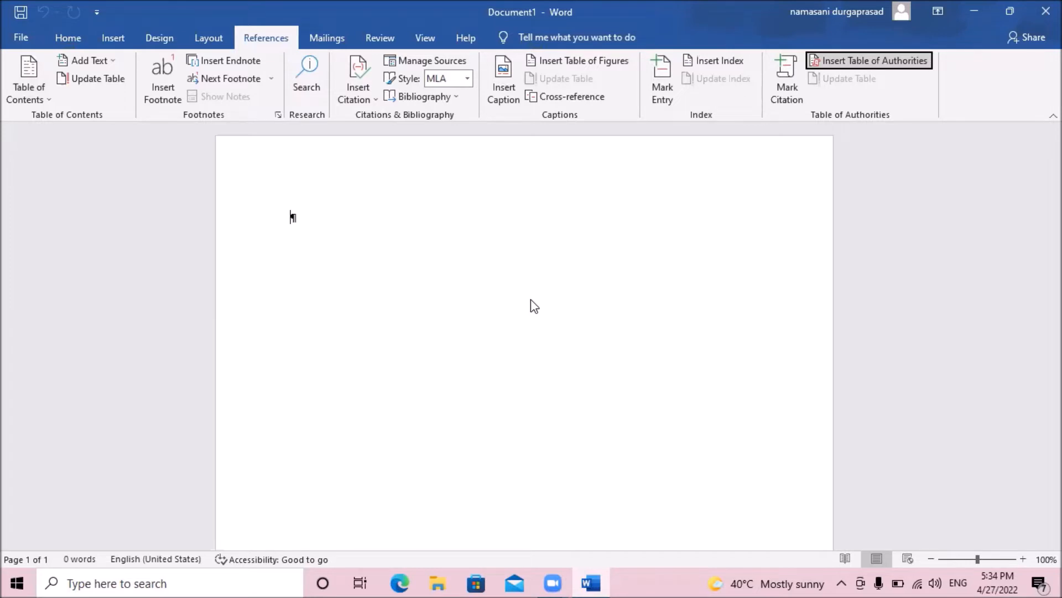
{"action": "key", "text": "Left"}
{"action": "key", "text": "Left"}
{"action": "key", "text": "Left"}
{"action": "key", "text": "Left"}
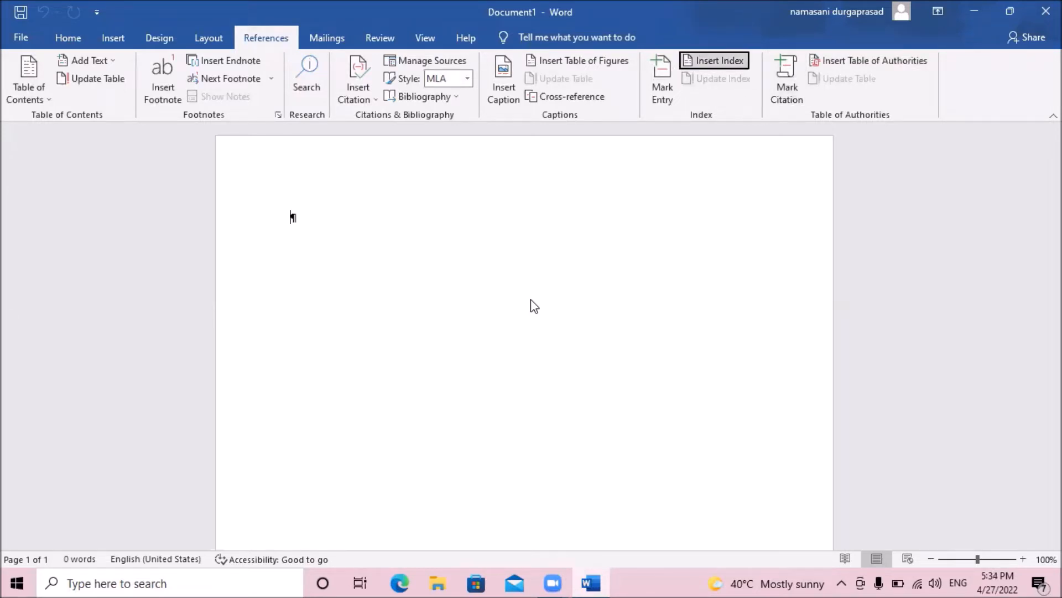
{"action": "key", "text": "Left"}
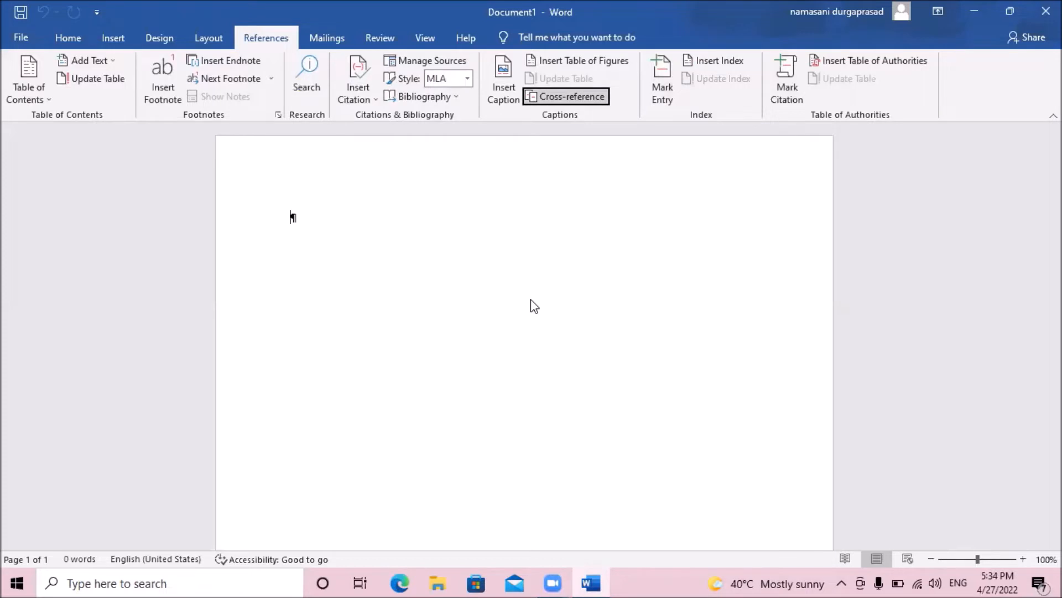
{"action": "key", "text": "Right"}
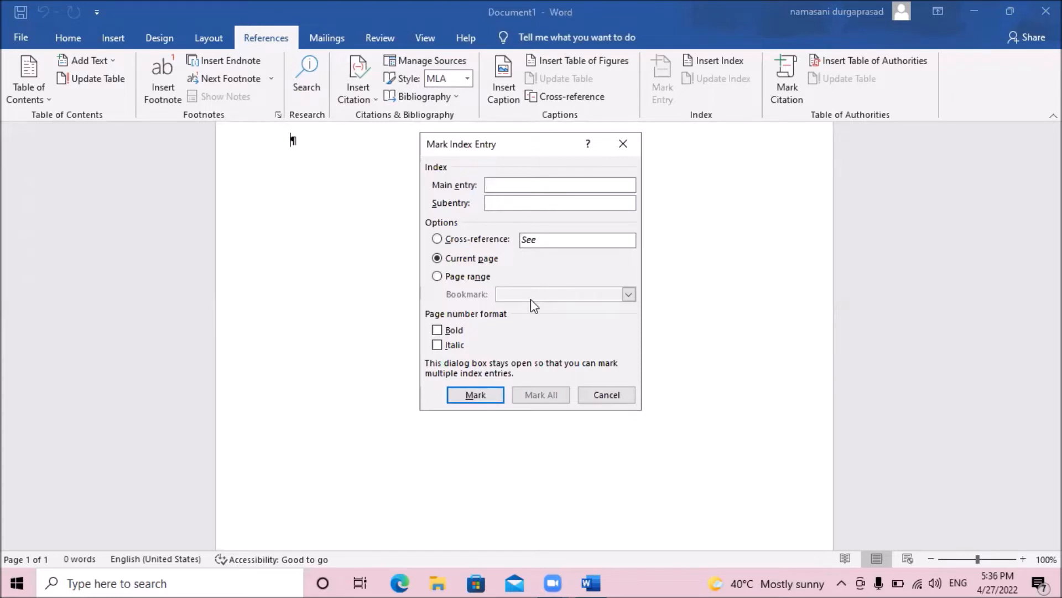
{"action": "type", "text": "M"}
{"action": "type", "text": "S p"}
{"action": "type", "text": "ffice"}
{"action": "key", "text": "Tab"}
{"action": "type", "text": "MS word"}
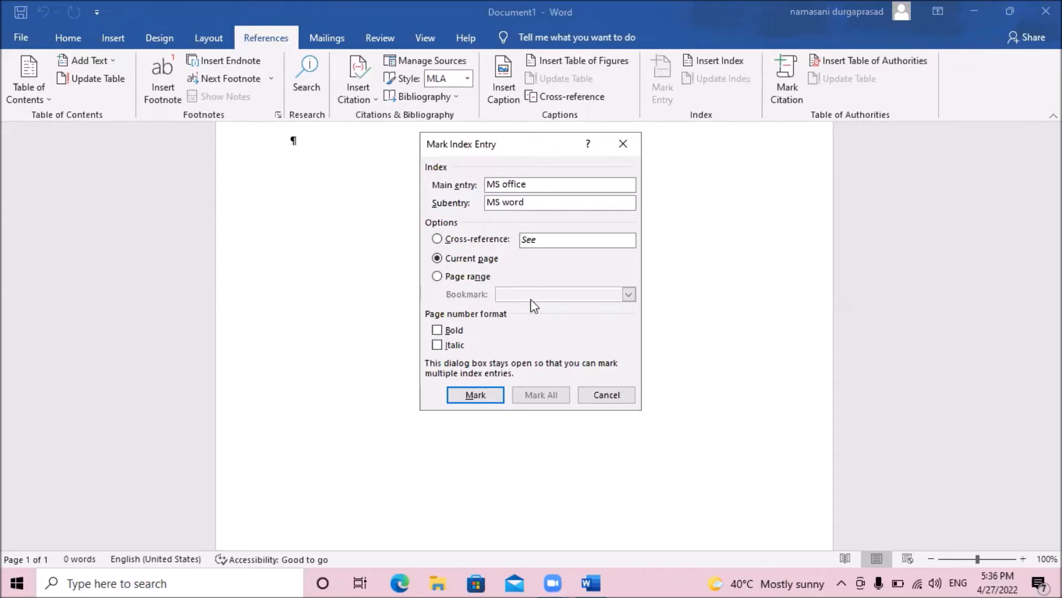
Mark the index entry for the current page with a bold page number format and close the dialog.
{"action": "key", "text": "Tab"}
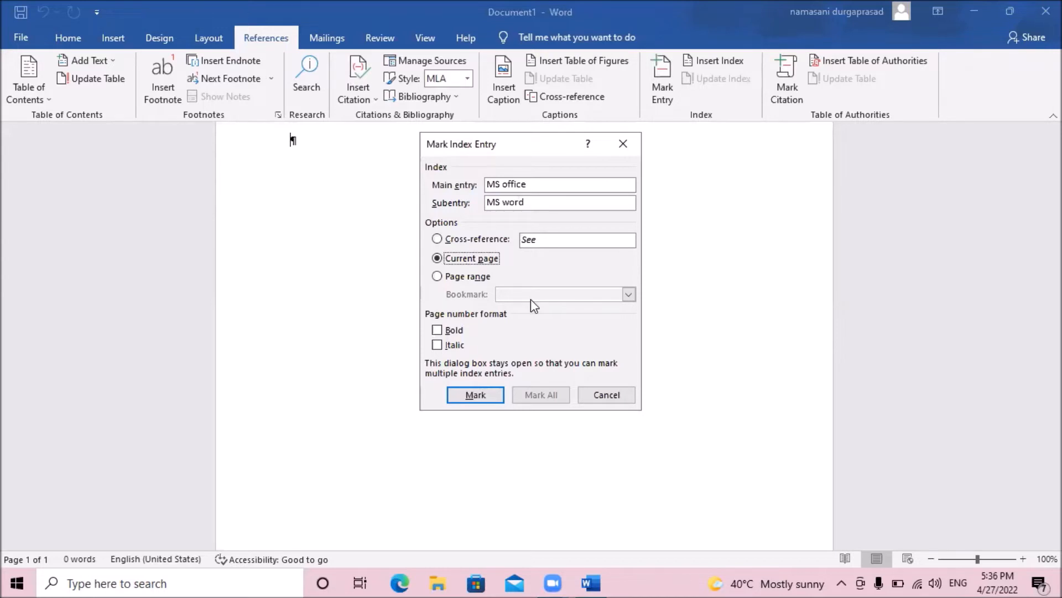
{"action": "key", "text": "Tab"}
{"action": "key", "text": "Tab"}
{"action": "key", "text": "Tab"}
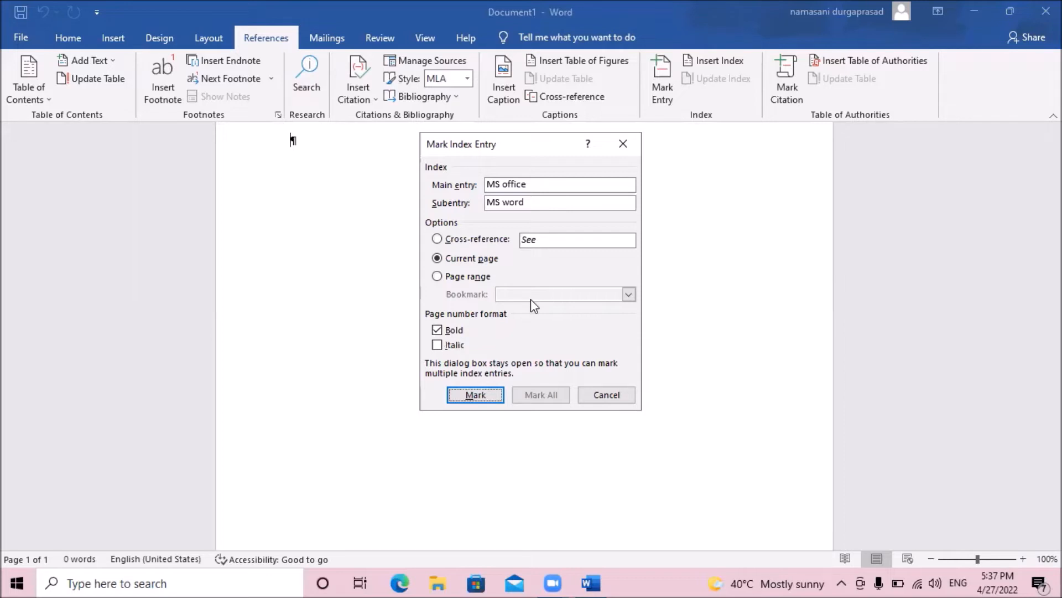
{"action": "key", "text": "Return"}
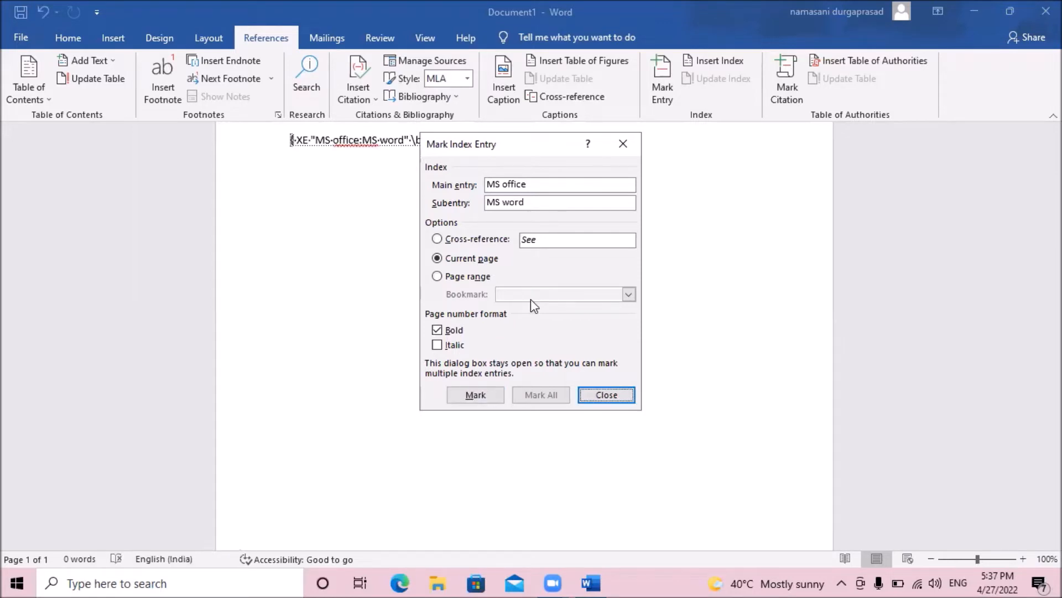
{"action": "key", "text": "Return"}
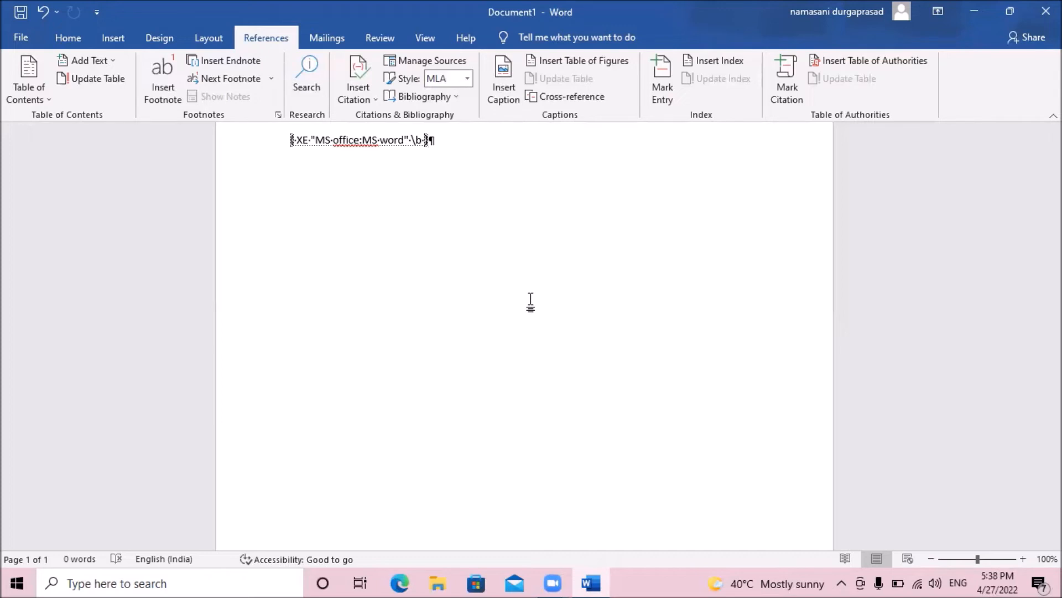
Start inserting an index after the marked entry and set it to 3 columns.
{"action": "key", "text": "alt"}
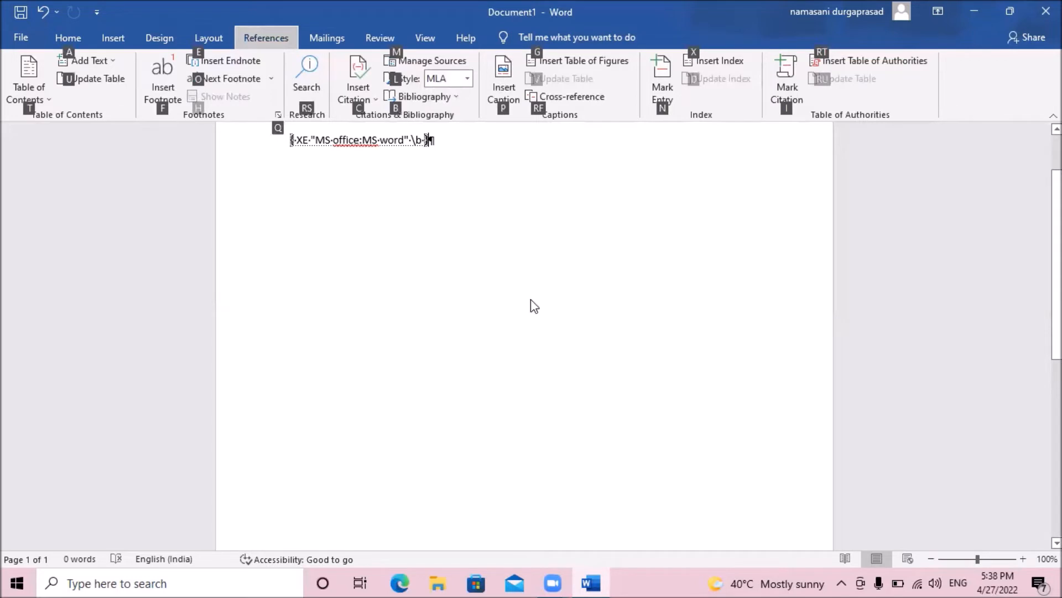
{"action": "key", "text": "t"}
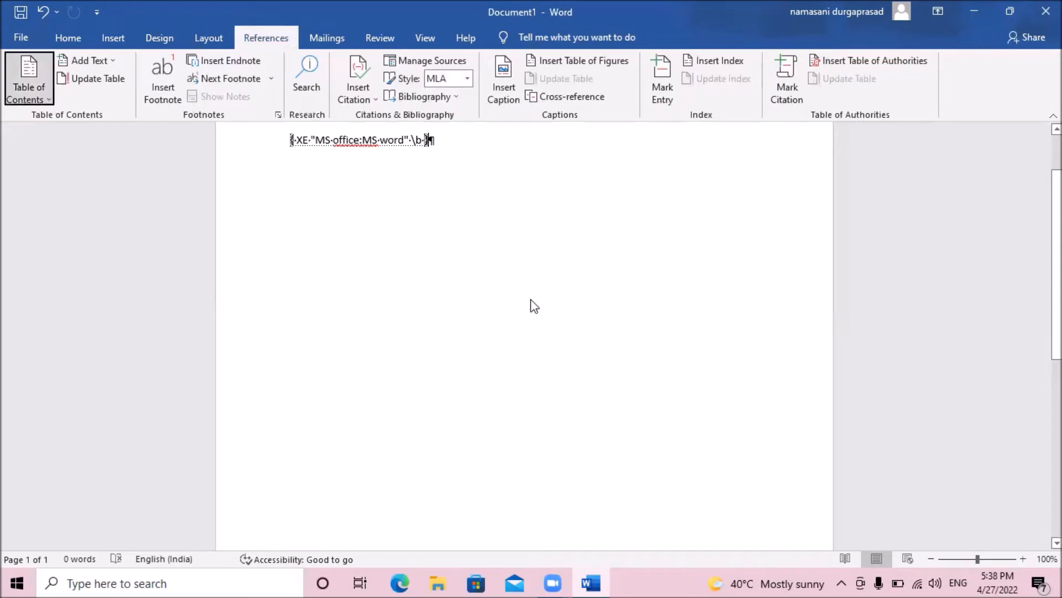
{"action": "key", "text": "Left"}
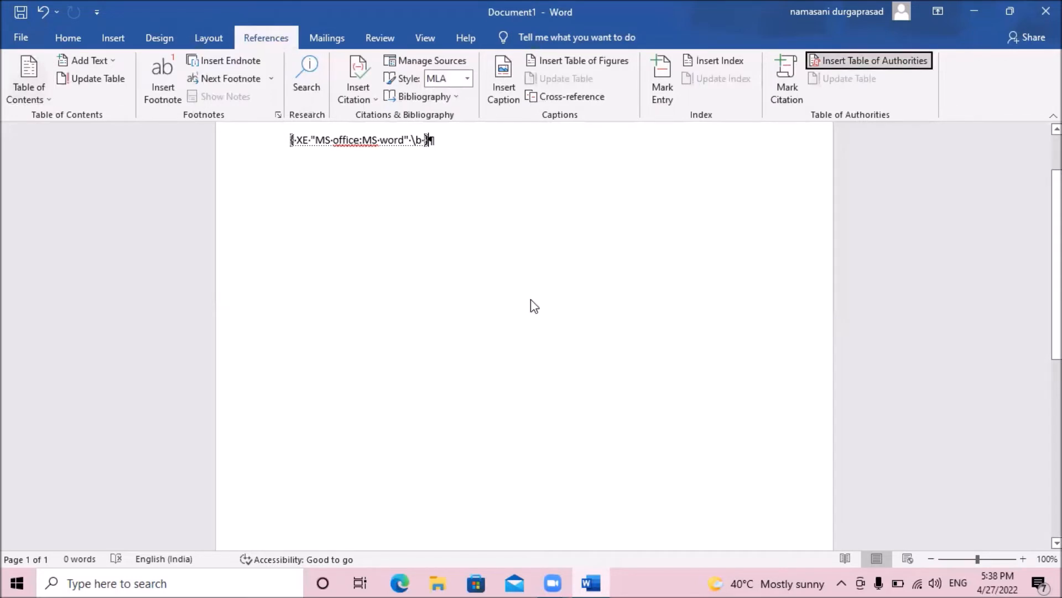
{"action": "key", "text": "Left"}
{"action": "key", "text": "Left"}
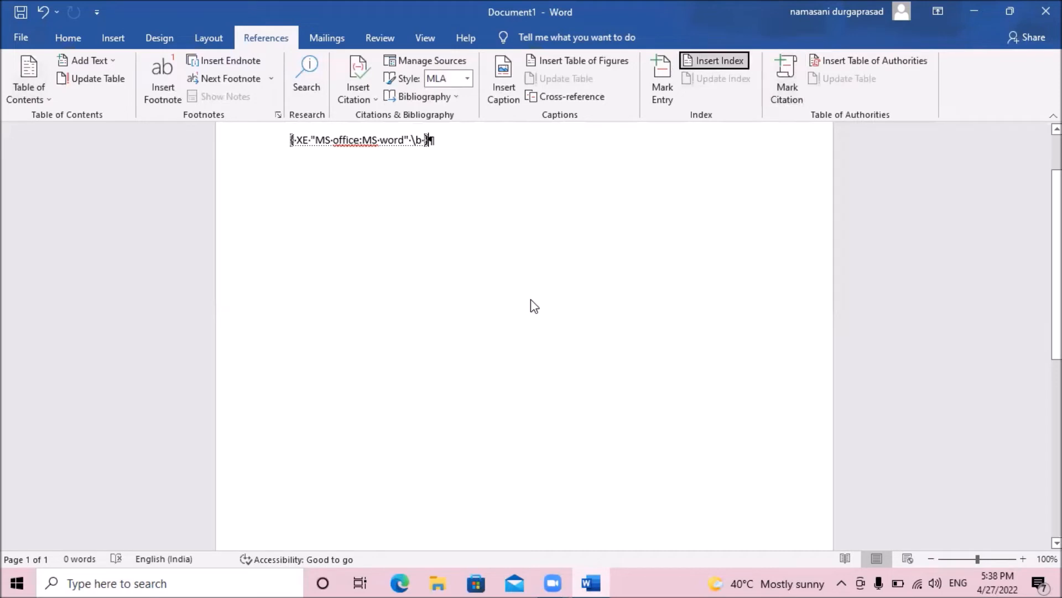
{"action": "key", "text": "Left"}
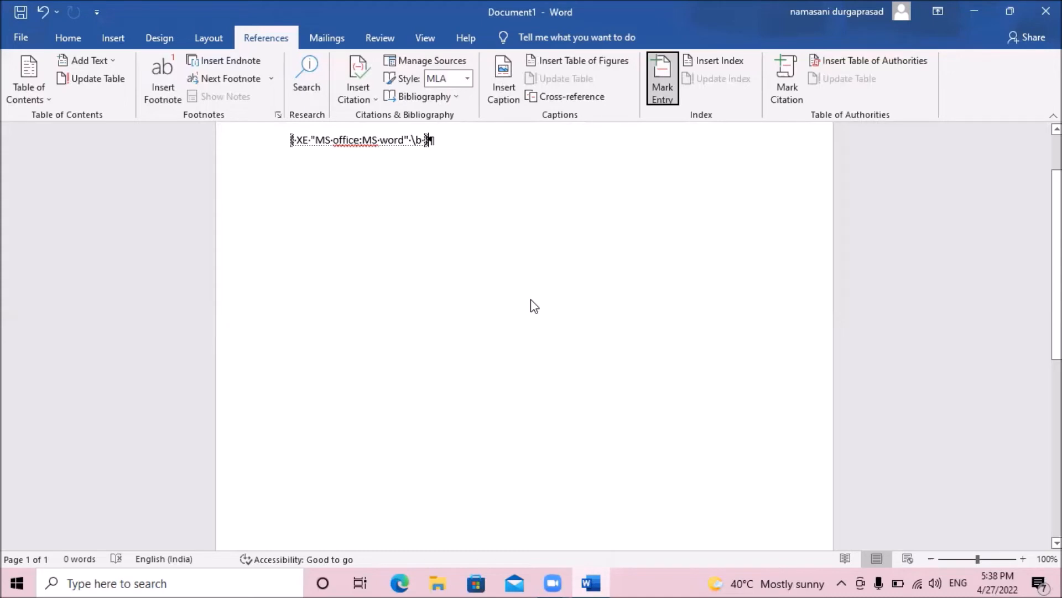
{"action": "key", "text": "Right"}
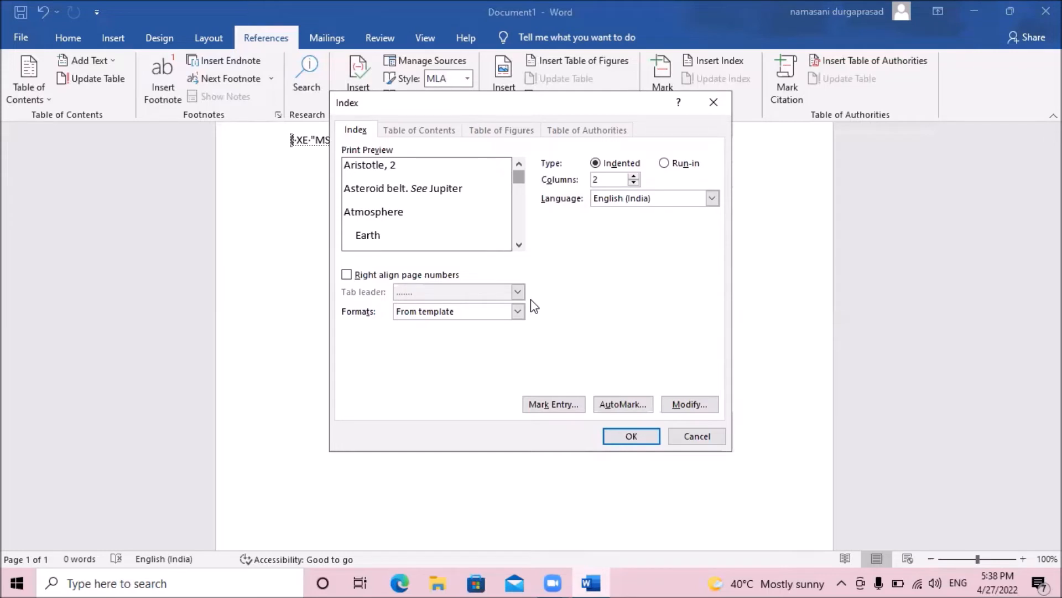
{"action": "key", "text": "Tab"}
{"action": "key", "text": "Tab"}
{"action": "key", "text": "Tab"}
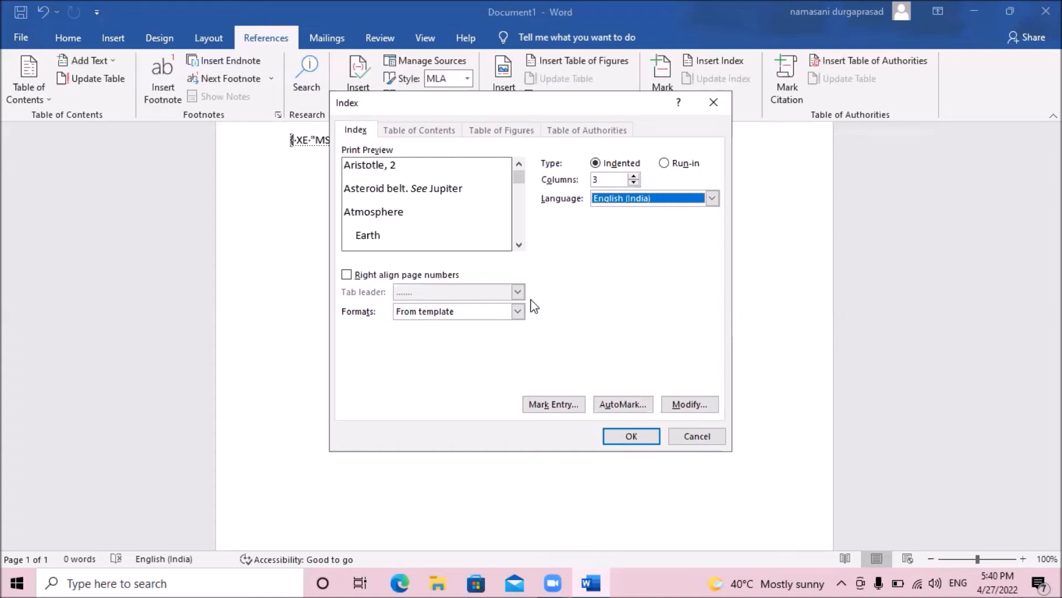
Turn on right-aligned page numbers for the index.
{"action": "key", "text": "Tab"}
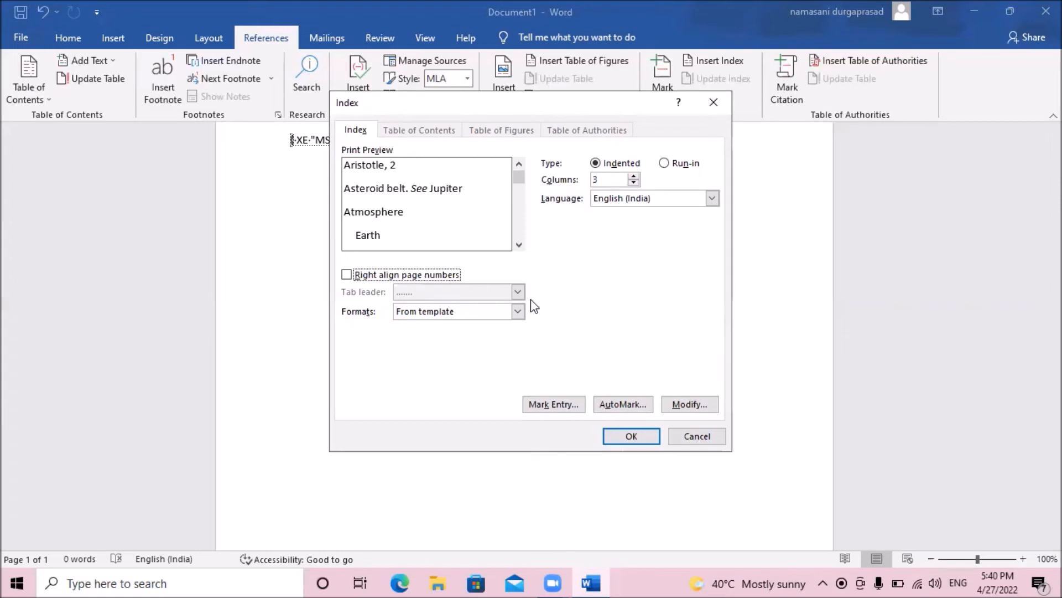
{"action": "key", "text": "Tab"}
{"action": "key", "text": "shift+Tab"}
{"action": "key", "text": "space"}
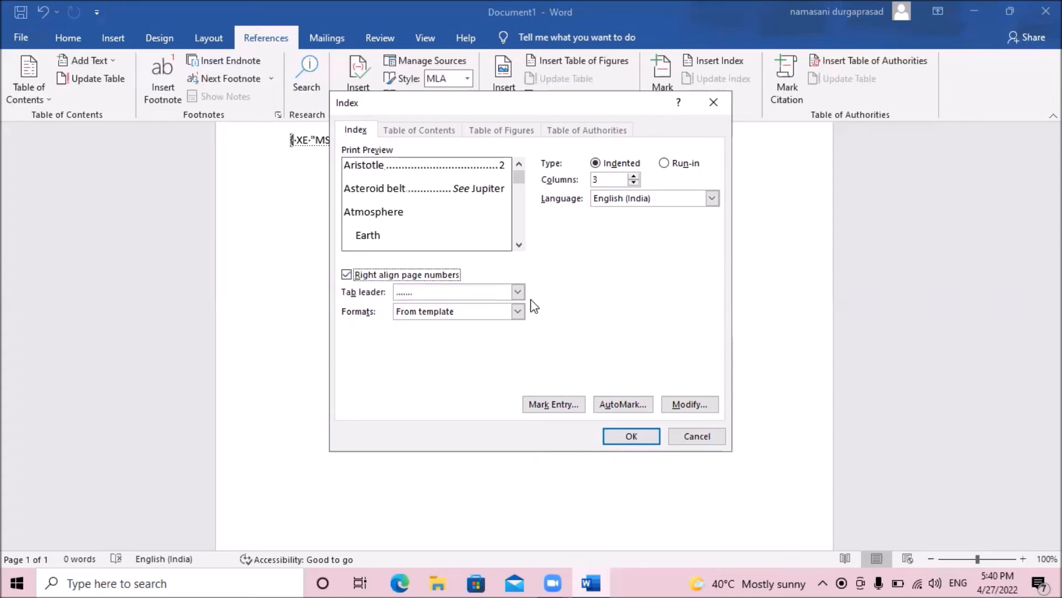
Set the index's tab leader to (none).
{"action": "key", "text": "Tab"}
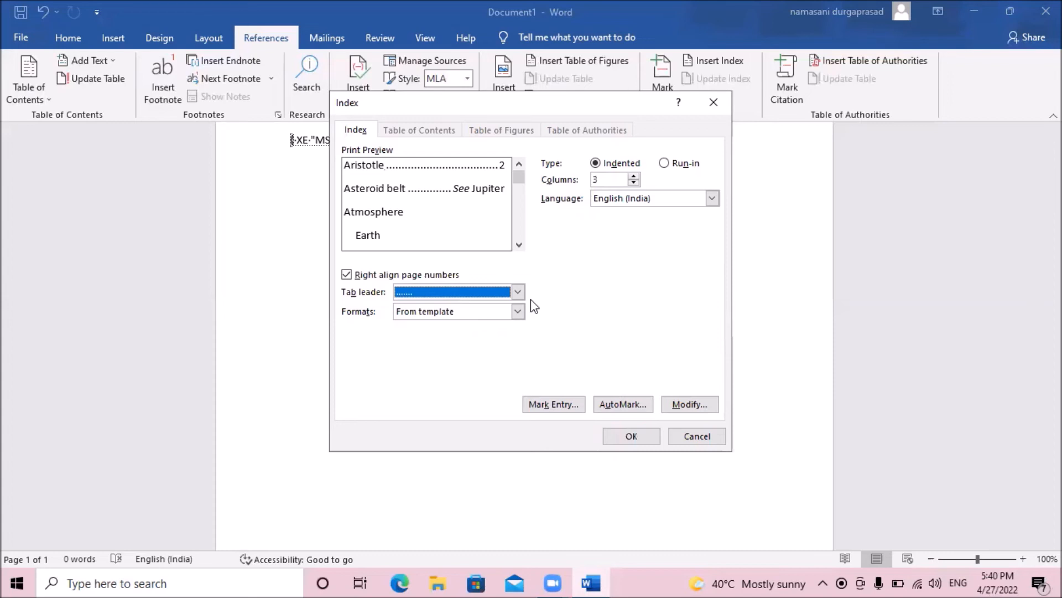
{"action": "key", "text": "alt+Down"}
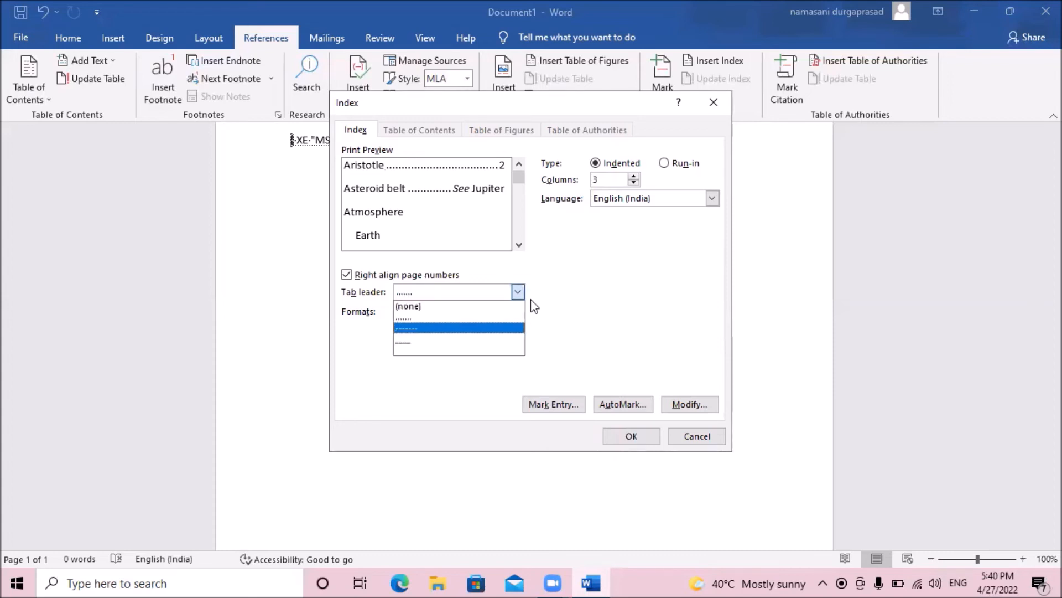
{"action": "key", "text": "Up"}
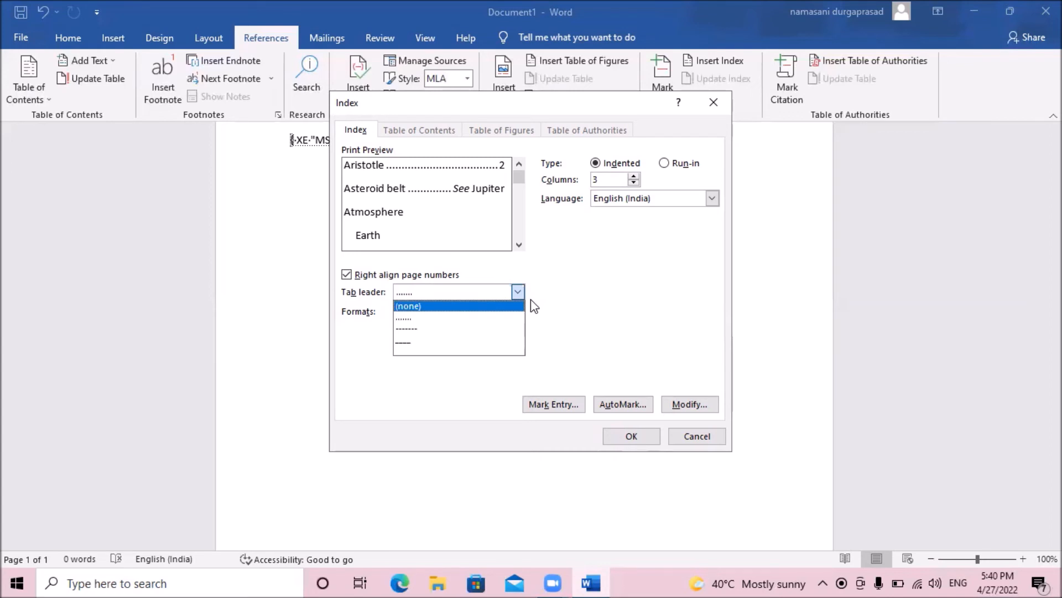
{"action": "key", "text": "Down"}
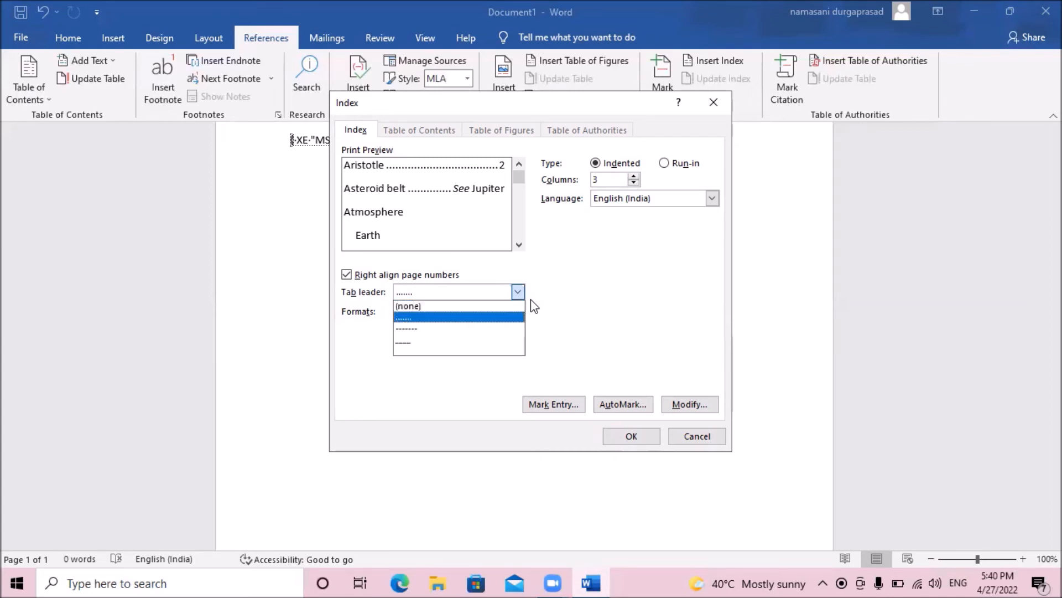
{"action": "key", "text": "Down"}
{"action": "key", "text": "Down"}
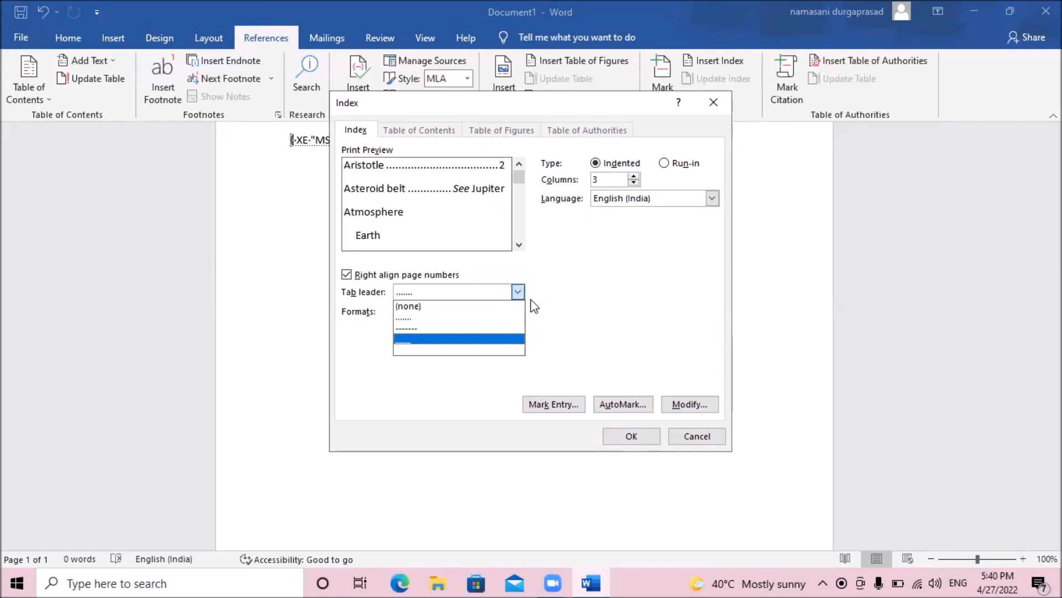
{"action": "key", "text": "Up"}
{"action": "key", "text": "Up"}
{"action": "key", "text": "Up"}
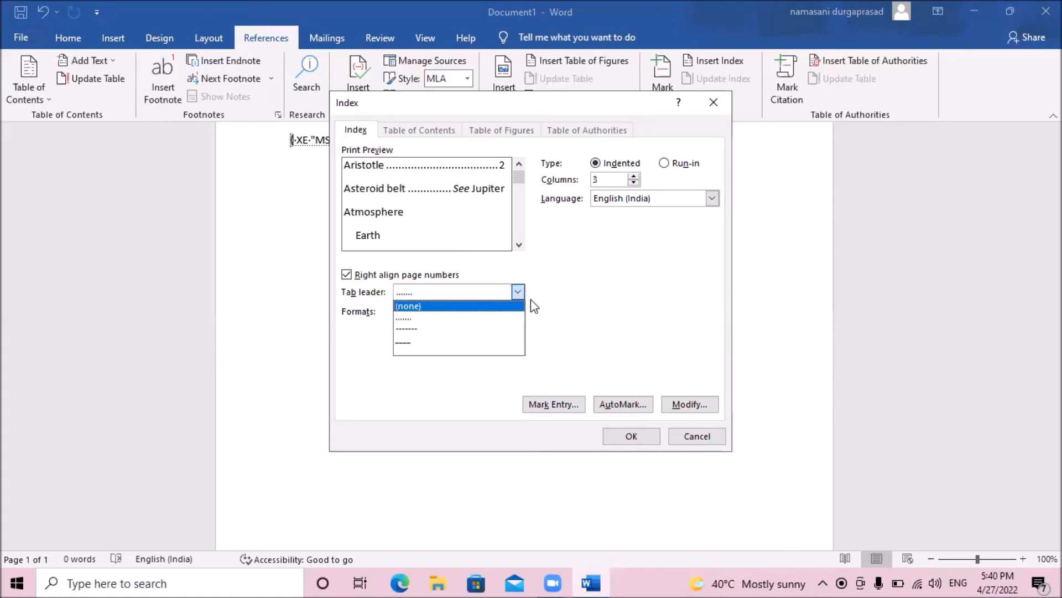
{"action": "key", "text": "Tab"}
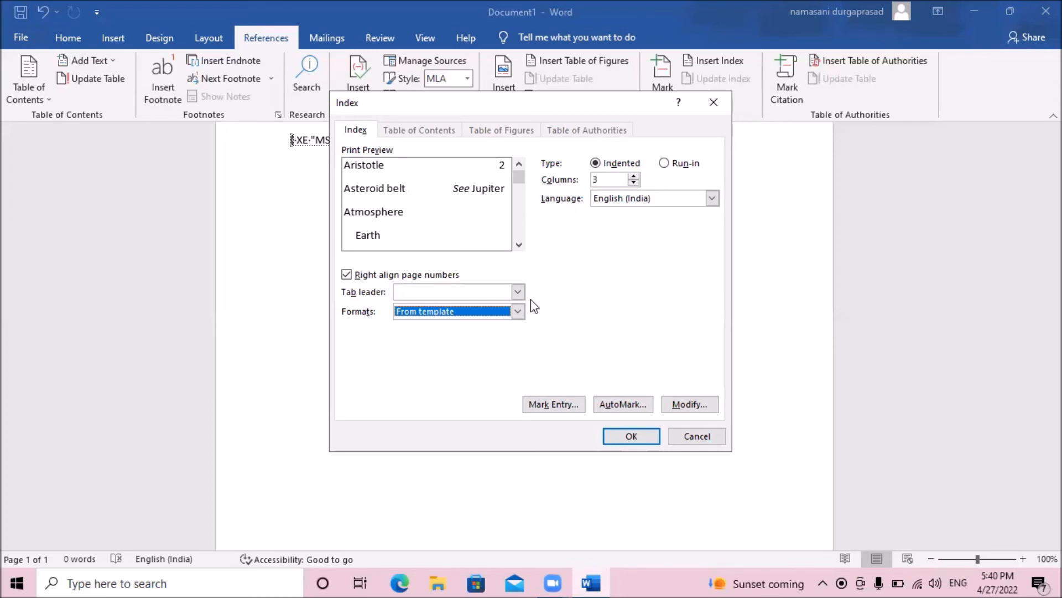
Choose the Modern format for the index and insert it into the document.
{"action": "key", "text": "alt+Down"}
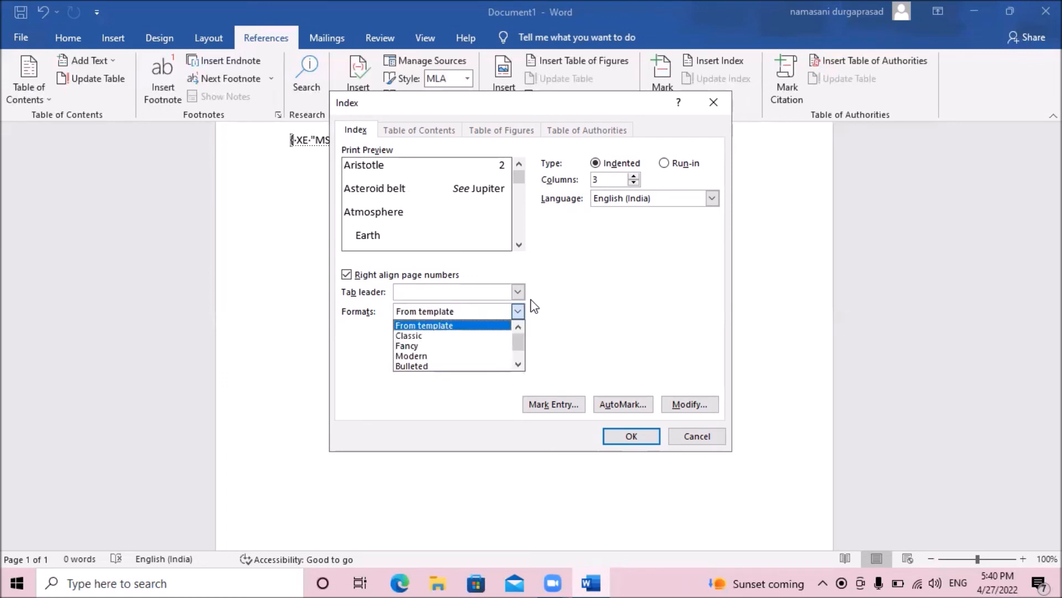
{"action": "key", "text": "Down"}
{"action": "key", "text": "Down"}
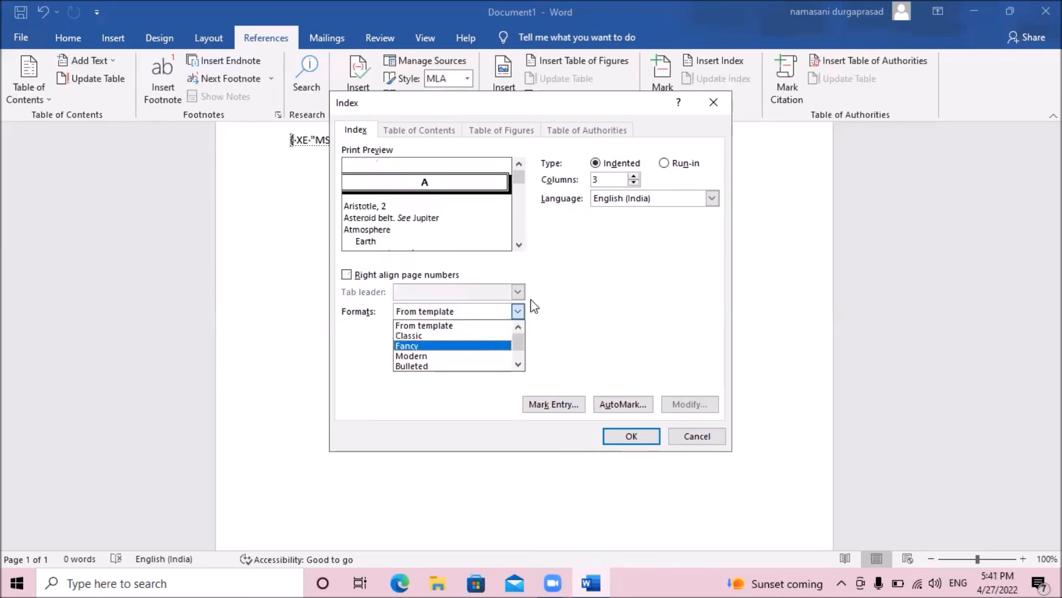
{"action": "key", "text": "Down"}
{"action": "key", "text": "Down"}
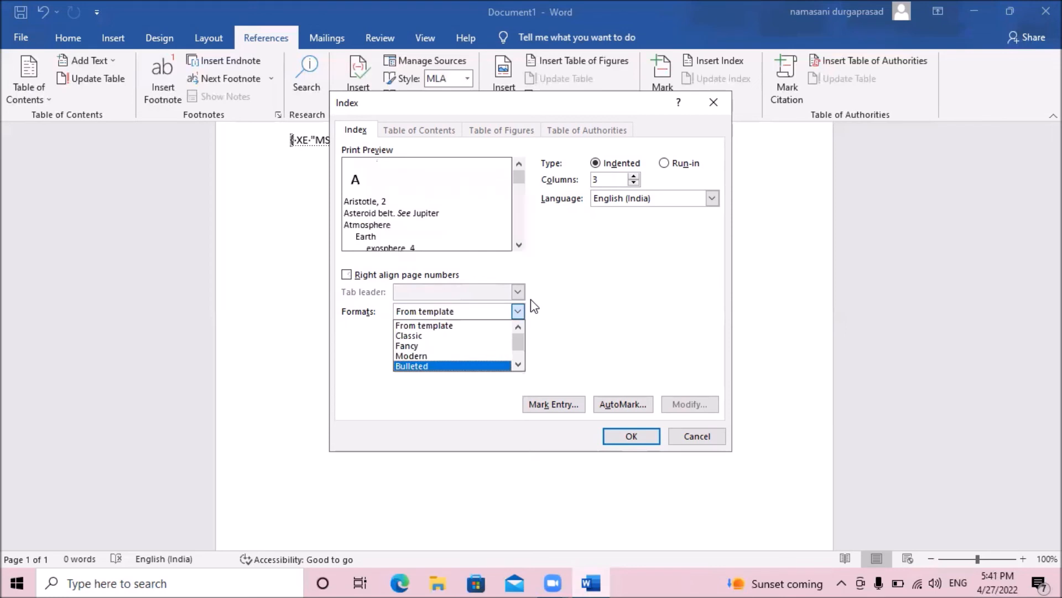
{"action": "key", "text": "Up"}
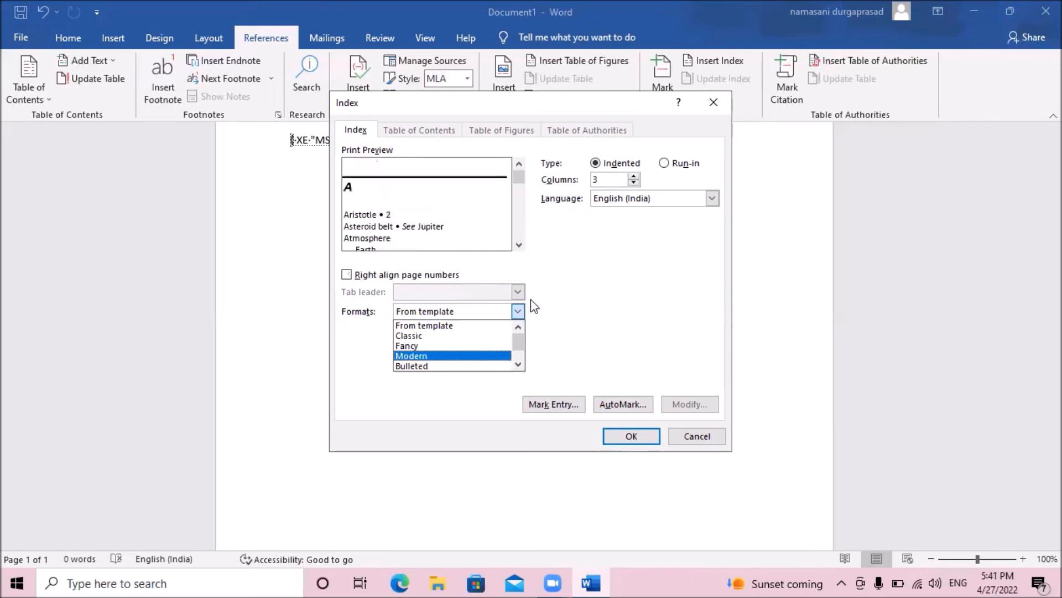
{"action": "key", "text": "Tab"}
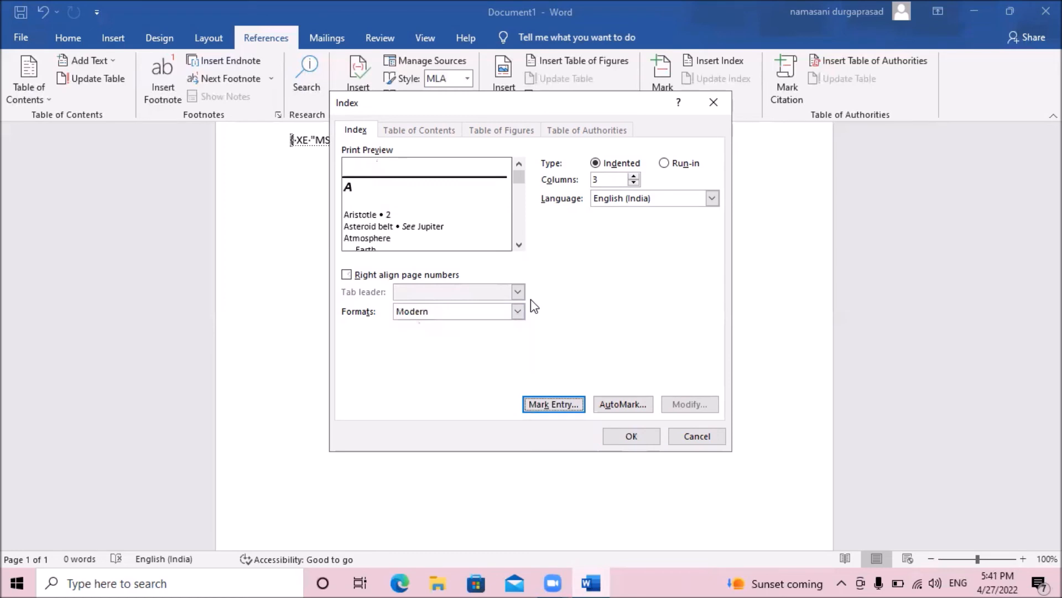
{"action": "key", "text": "Tab"}
{"action": "key", "text": "Tab"}
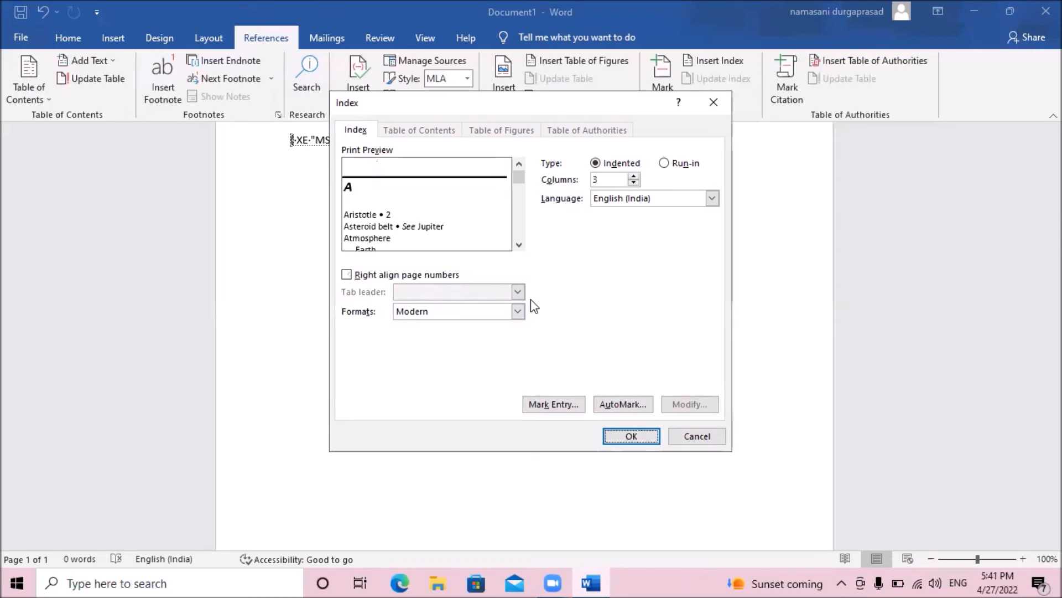
{"action": "key", "text": "Return"}
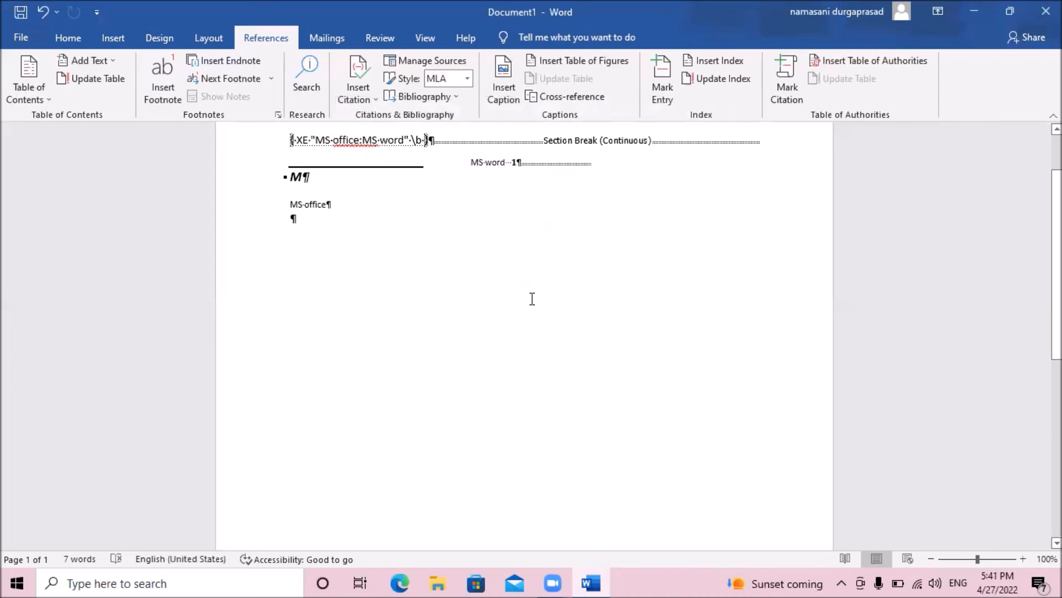
Place the cursor inside the inserted index and update the index.
{"action": "key", "text": "Up"}
{"action": "key", "text": "Up"}
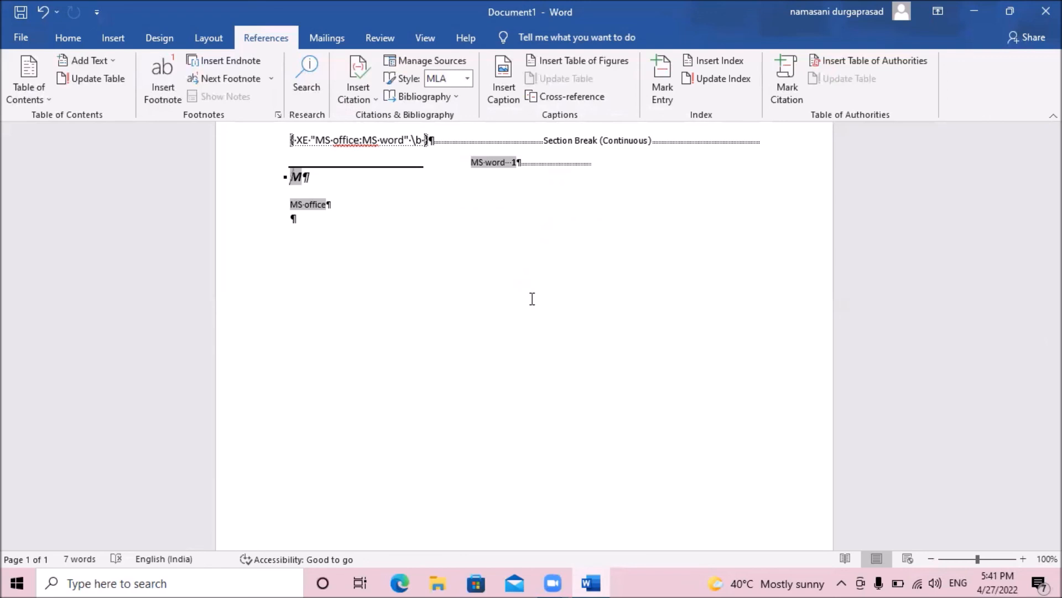
{"action": "key", "text": "alt"}
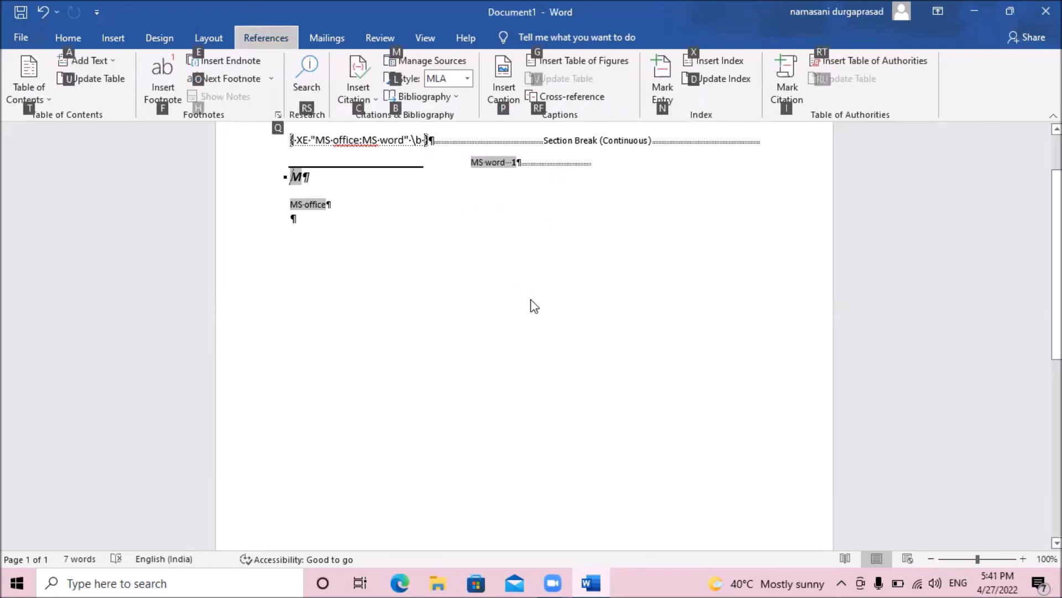
{"action": "key", "text": "t"}
{"action": "key", "text": "Left"}
{"action": "key", "text": "Left"}
{"action": "key", "text": "Left"}
{"action": "key", "text": "Left"}
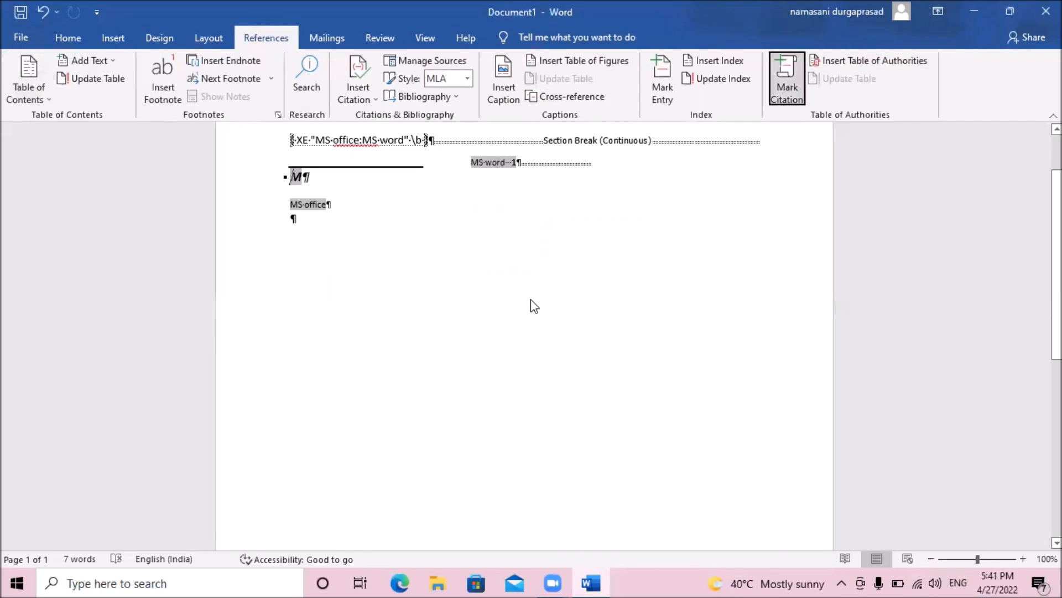
{"action": "key", "text": "Left"}
{"action": "key", "text": "Right"}
{"action": "key", "text": "Right"}
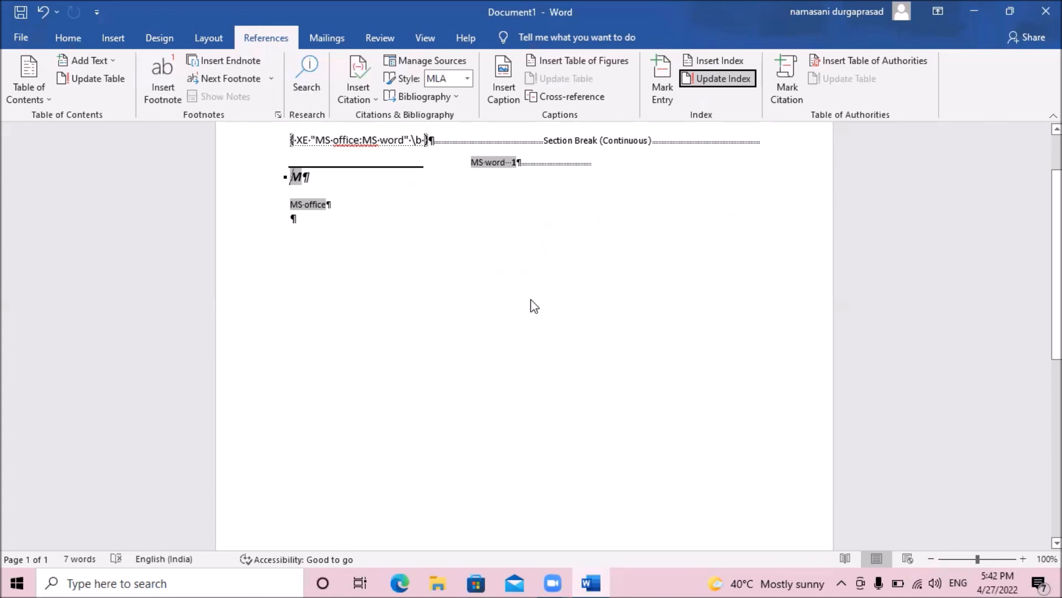
{"action": "key", "text": "Return"}
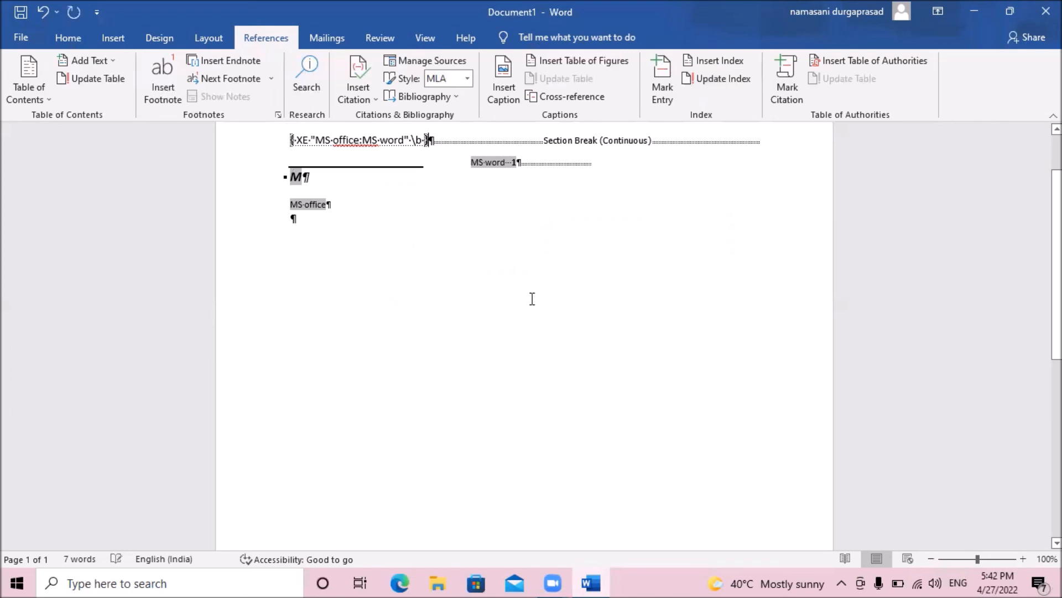
{"action": "key", "text": "Down"}
{"action": "key", "text": "Up"}
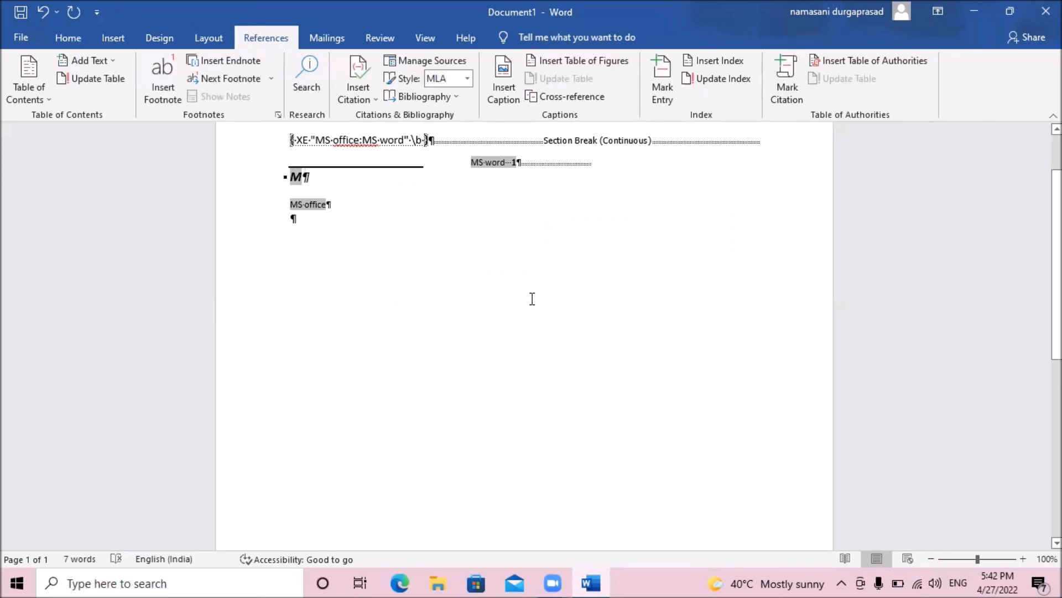